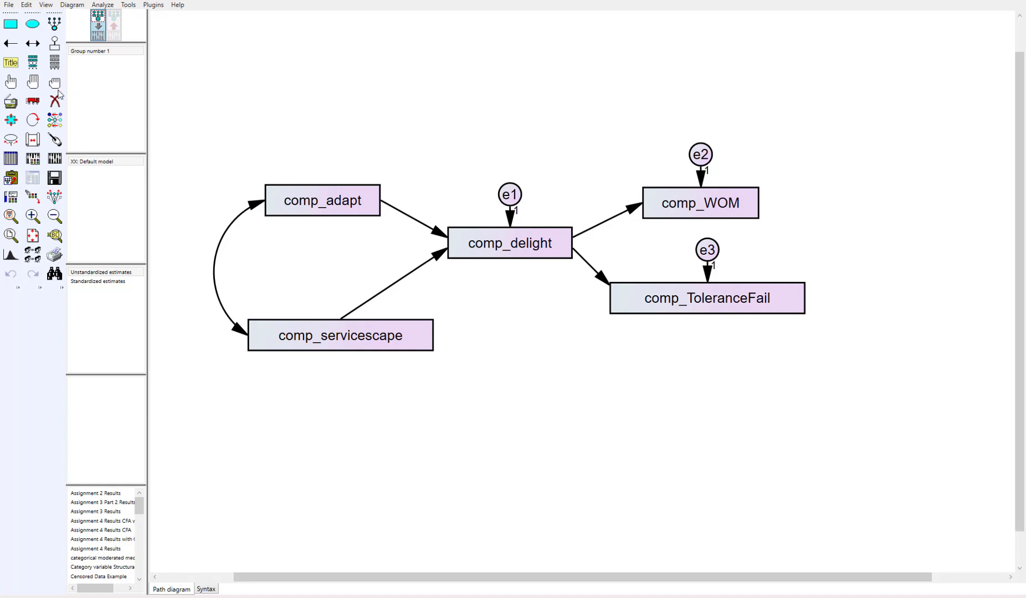
Move comp_adapt higher in the diagram and draw a direct path from comp_adapt to comp_WOM.
left_click(33, 101)
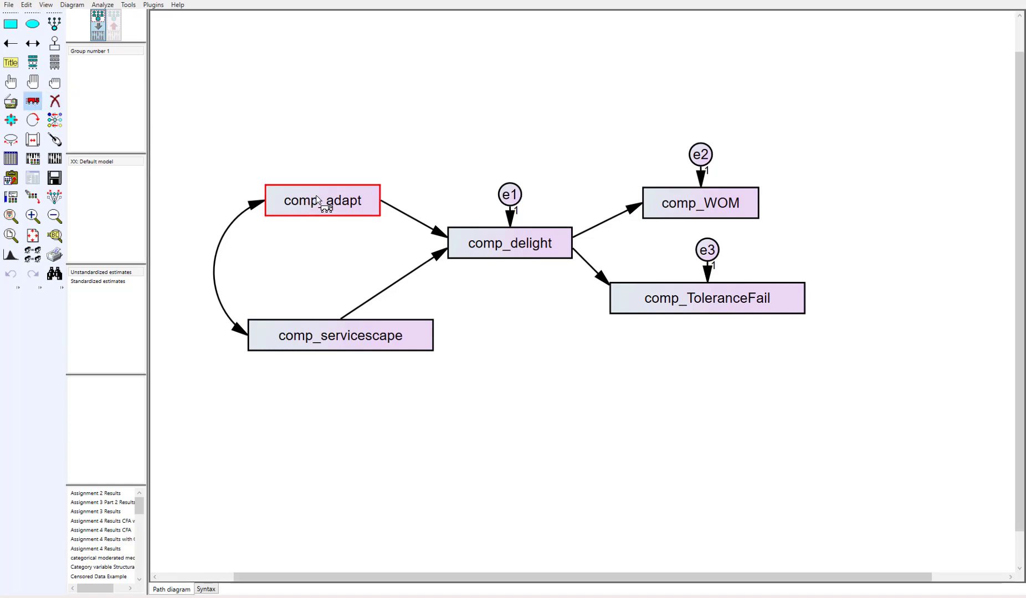
left_click_drag(317, 199, 314, 152)
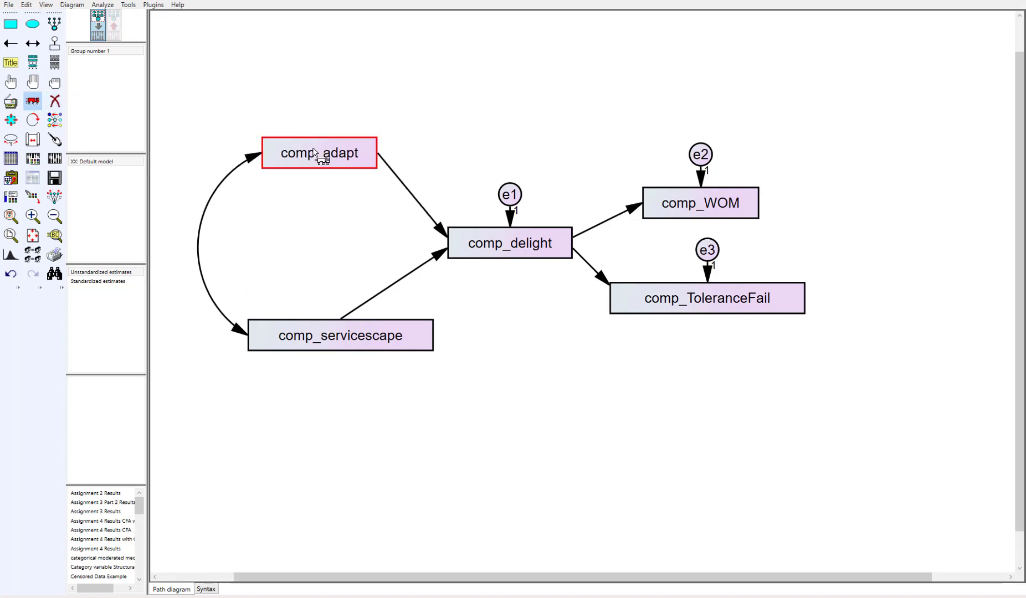
left_click(11, 43)
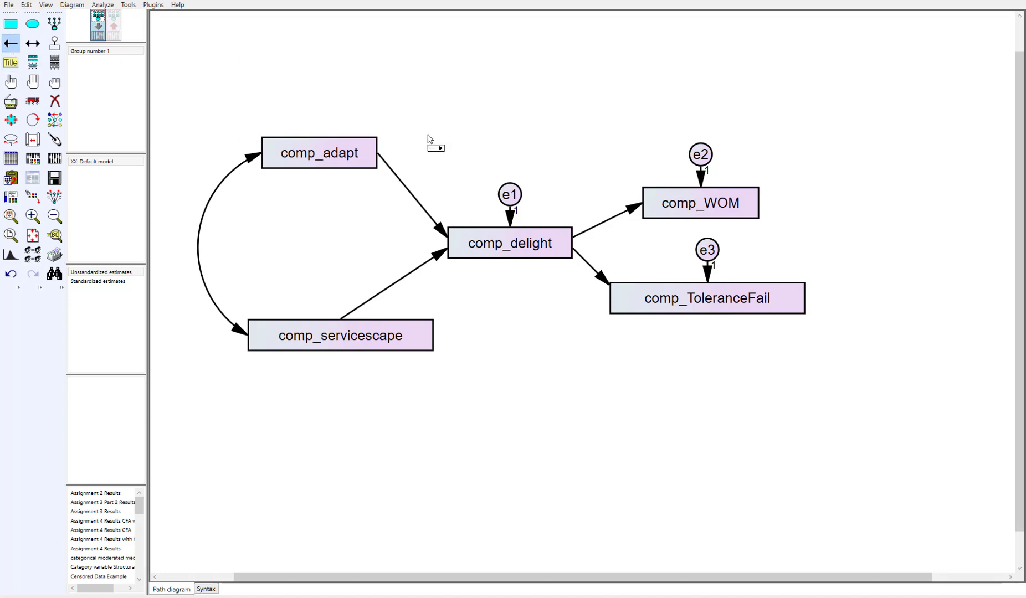
left_click_drag(385, 155, 654, 196)
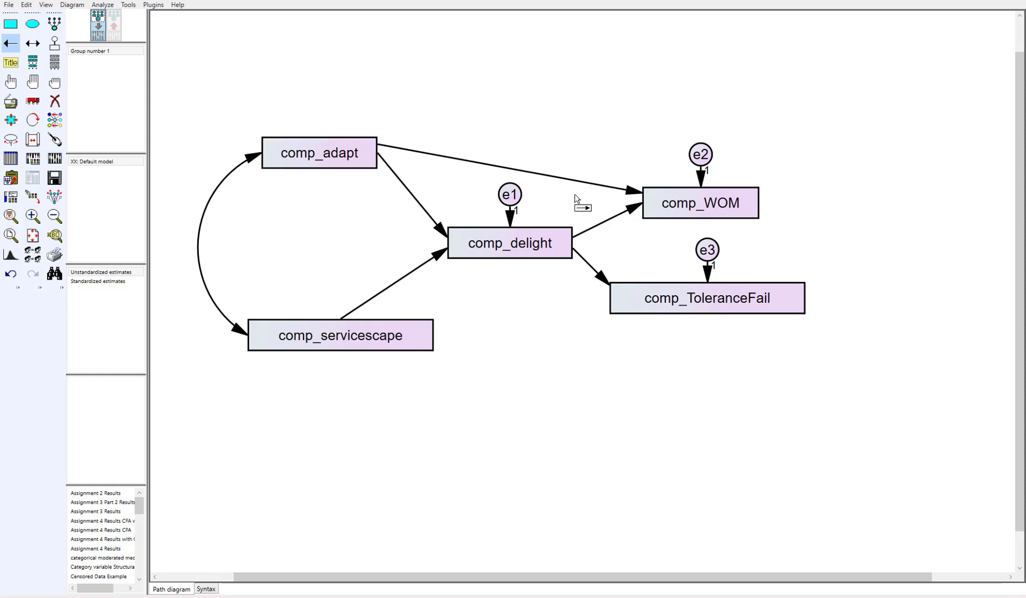
Include indirect, direct and total effects in the analysis output.
left_click(32, 159)
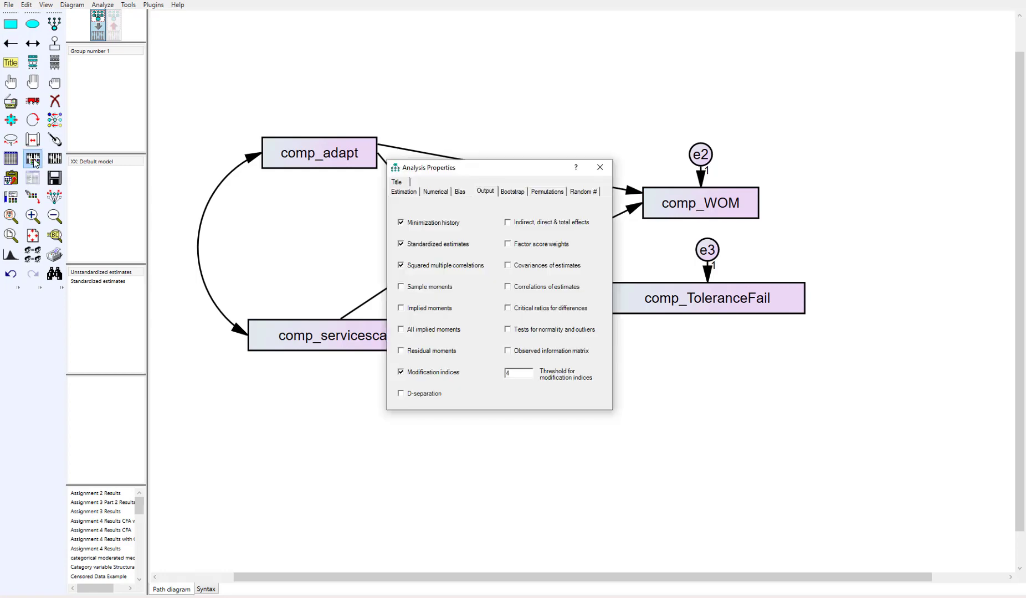
left_click_drag(515, 169, 671, 124)
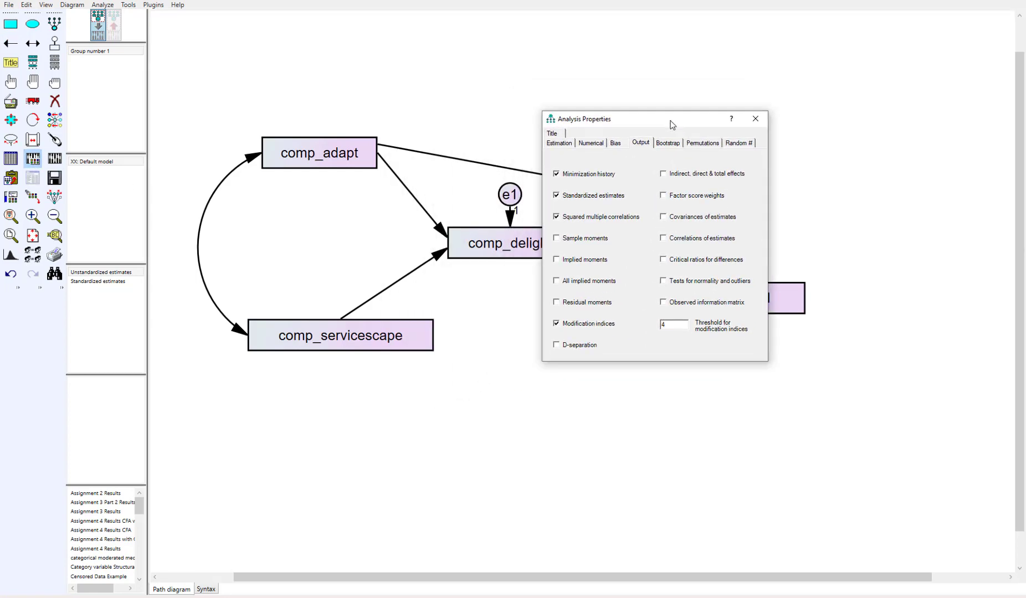
left_click(664, 175)
Enable bootstrapping with 5000 samples and bias-corrected confidence intervals at a 95 confidence level.
left_click(668, 146)
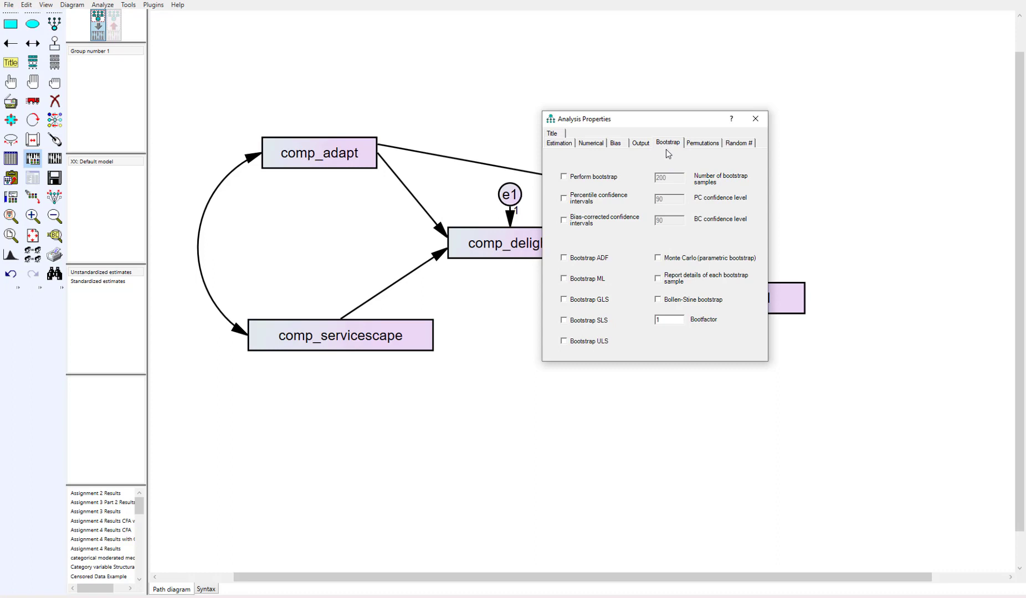
left_click(564, 177)
left_click_drag(672, 177, 654, 177)
type("5000")
left_click(563, 221)
left_click_drag(672, 220, 653, 220)
type("95")
left_click(756, 119)
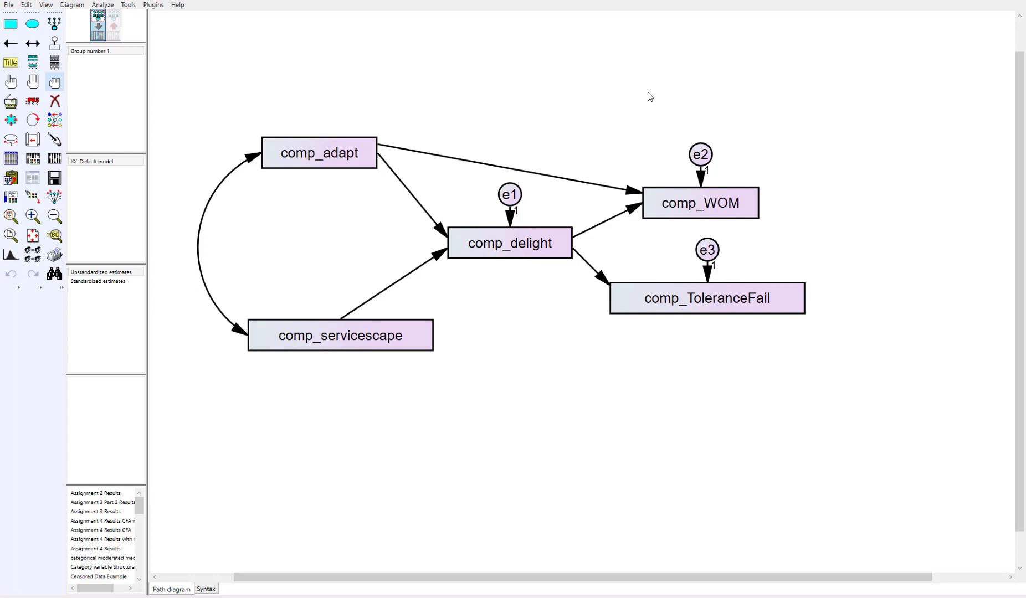
Calculate the model estimates and display the Estimates section of the text output.
left_click(54, 159)
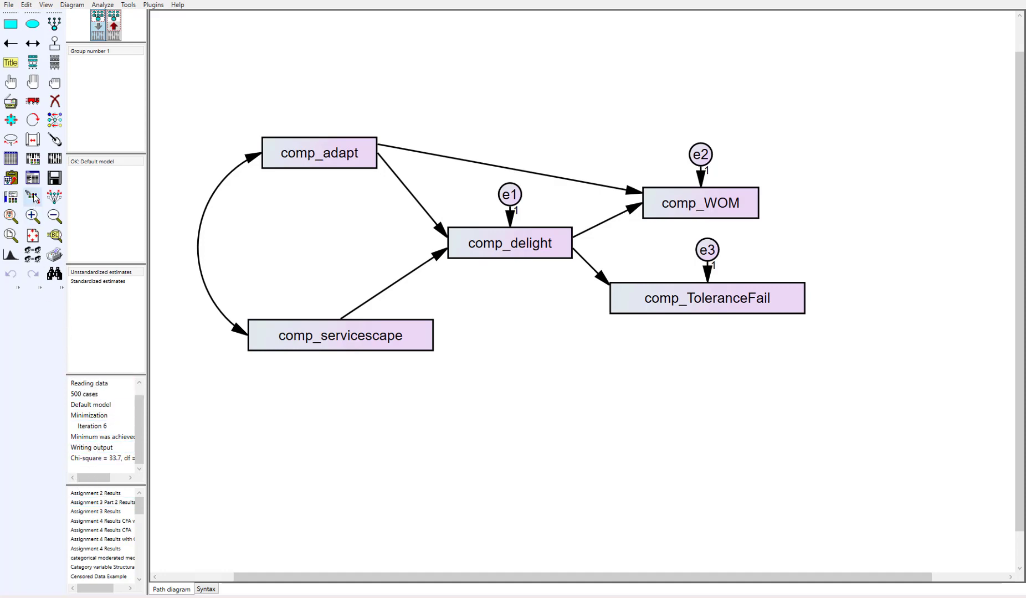
left_click(33, 177)
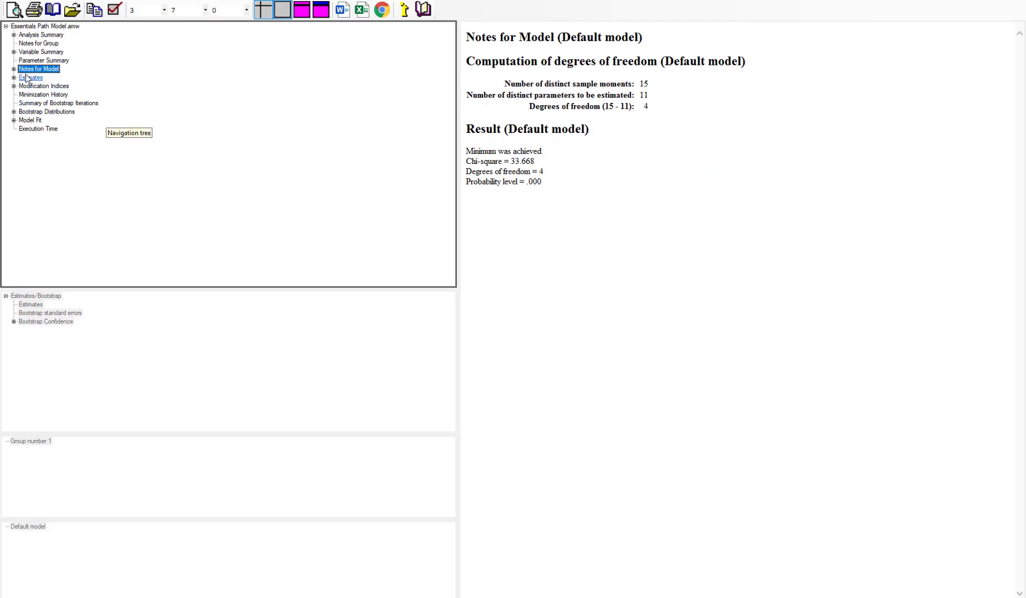
left_click(26, 80)
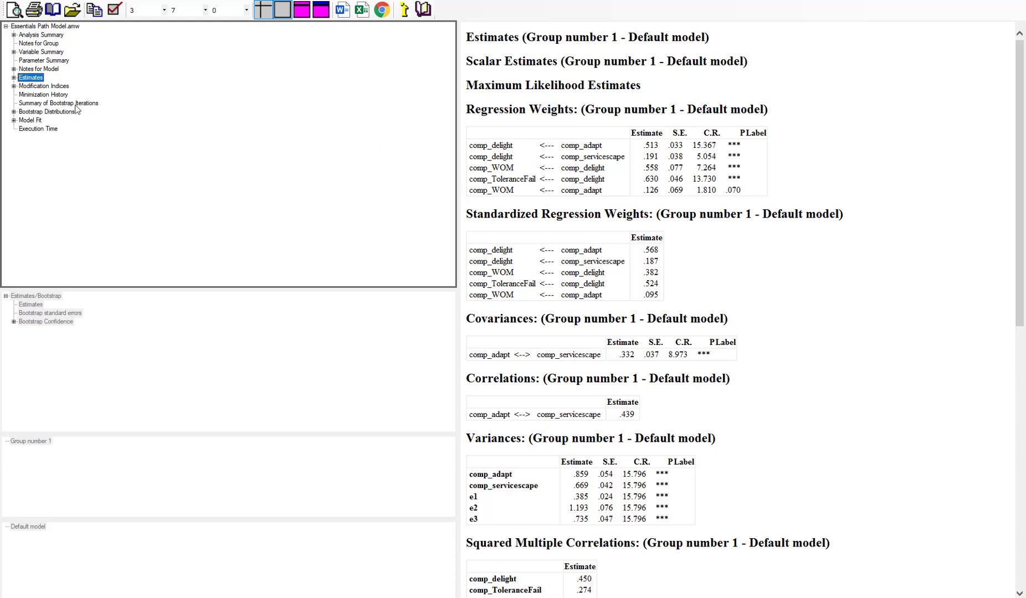
Examine the Indirect Effects matrix under Estimates and compare it with the regression weights.
left_click(14, 77)
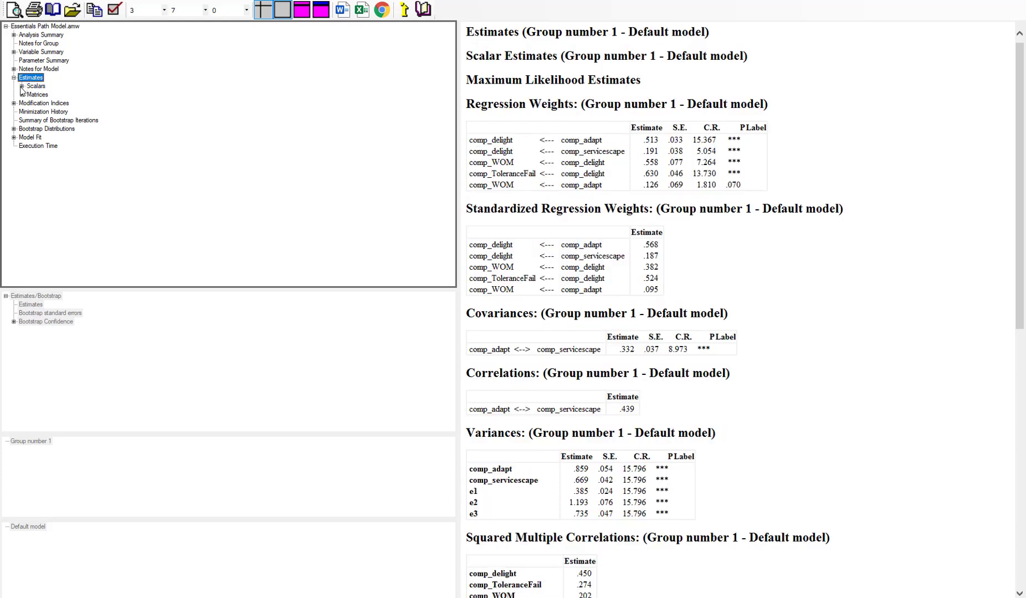
left_click(22, 86)
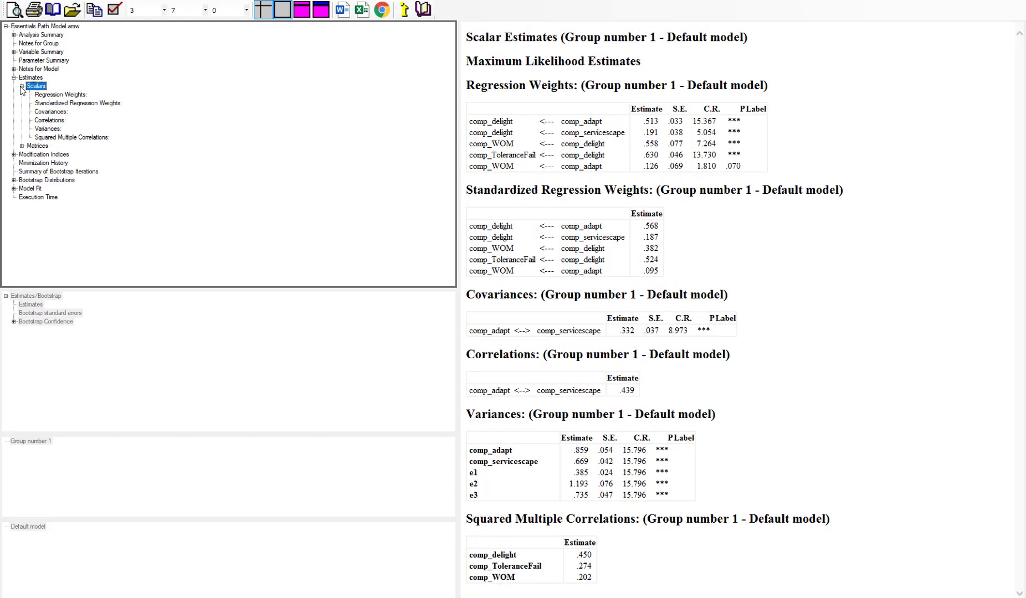
left_click(23, 146)
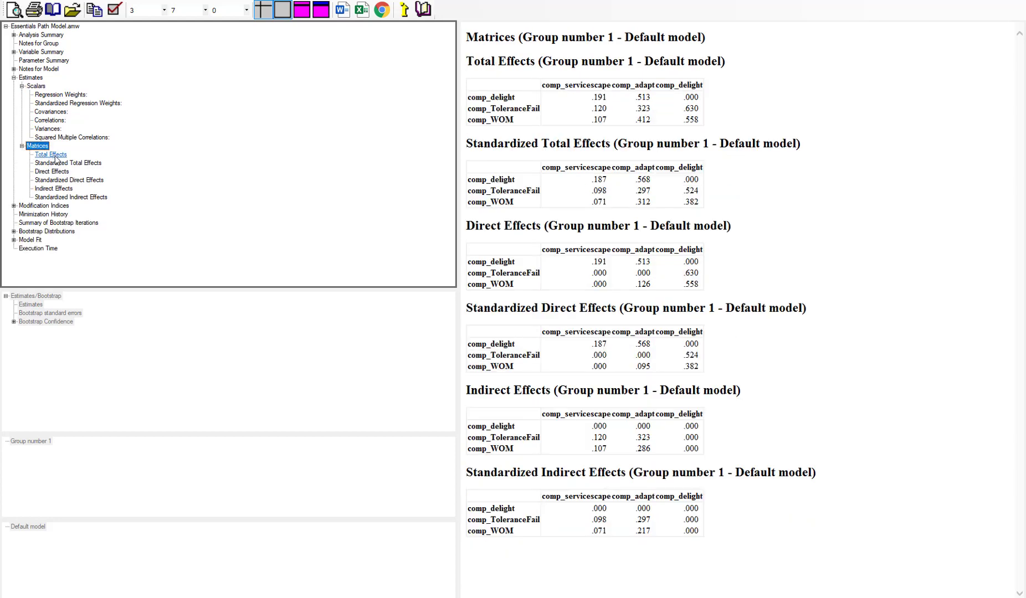
left_click(62, 191)
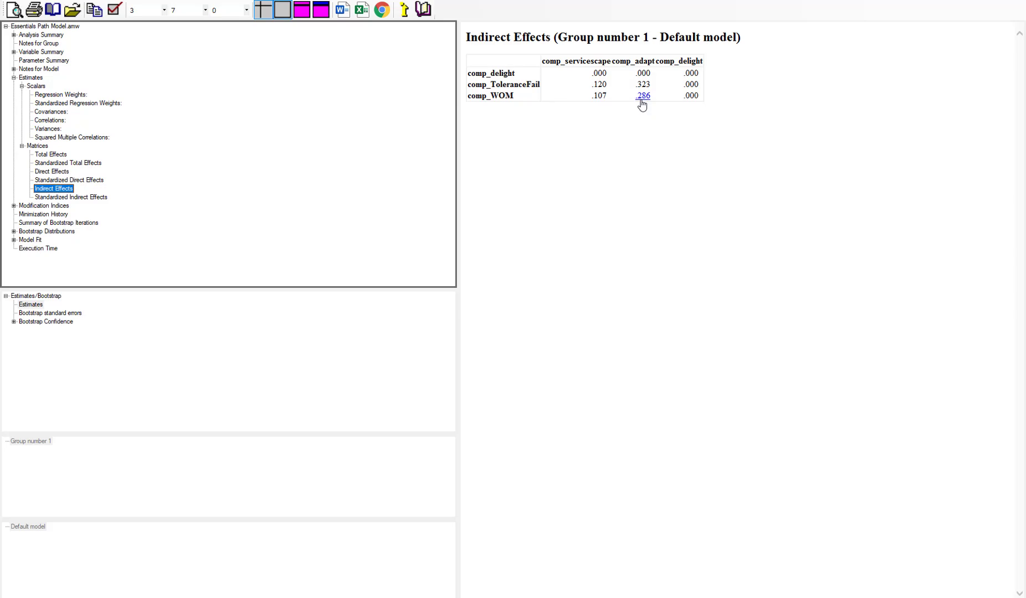
left_click(29, 78)
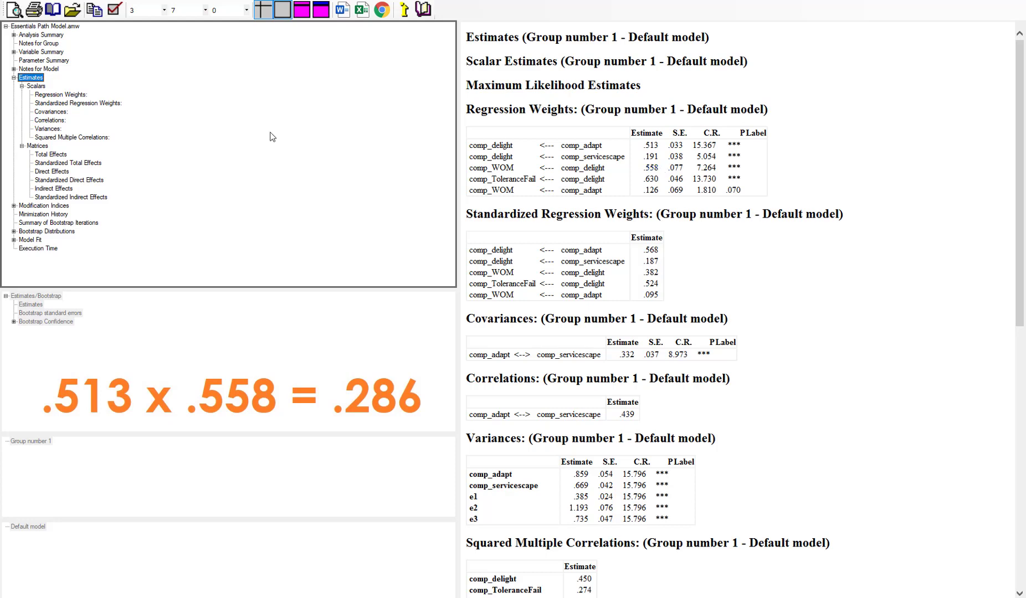
left_click(53, 188)
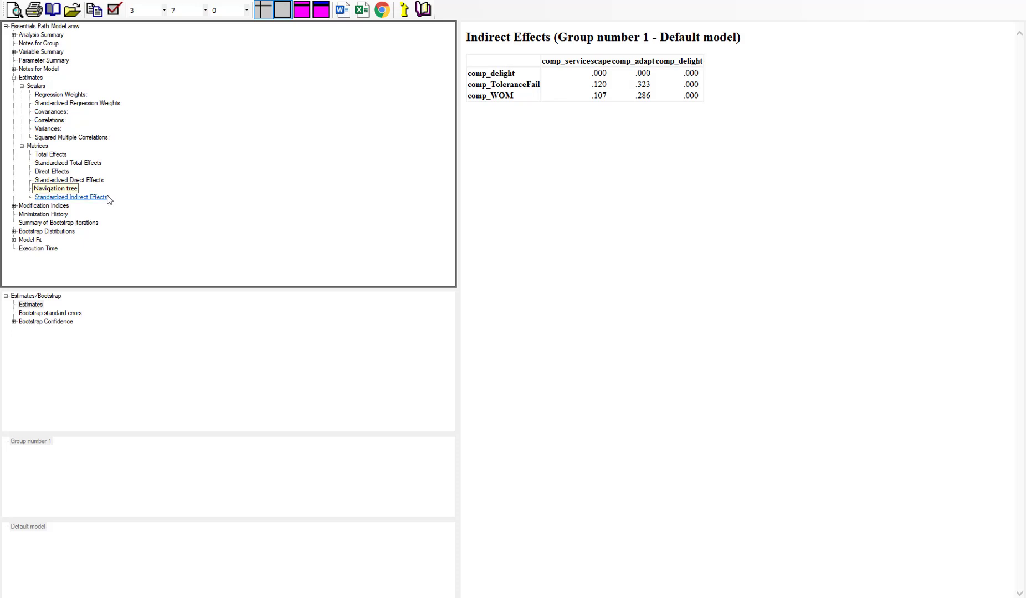
Examine the bias-corrected bootstrap bounds and two-tailed significance of the indirect effects, and return to the path diagram.
left_click(53, 188)
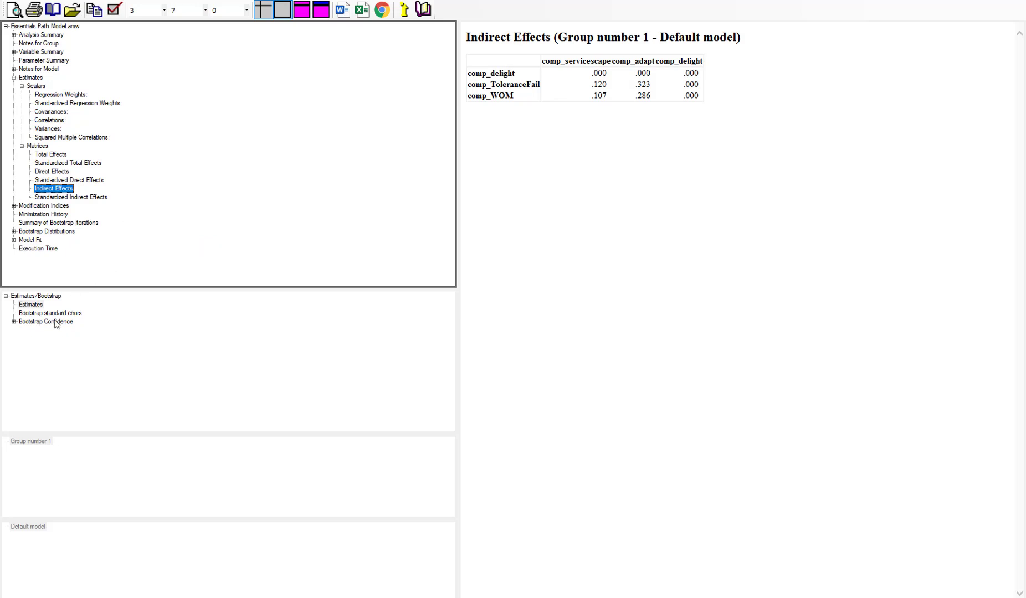
left_click(32, 323)
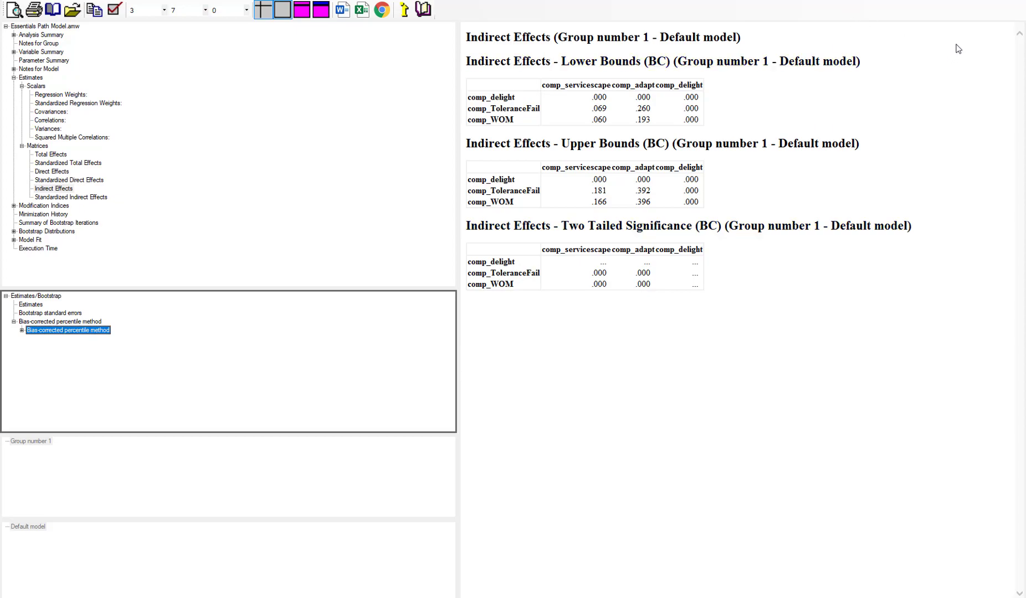
left_click(966, 5)
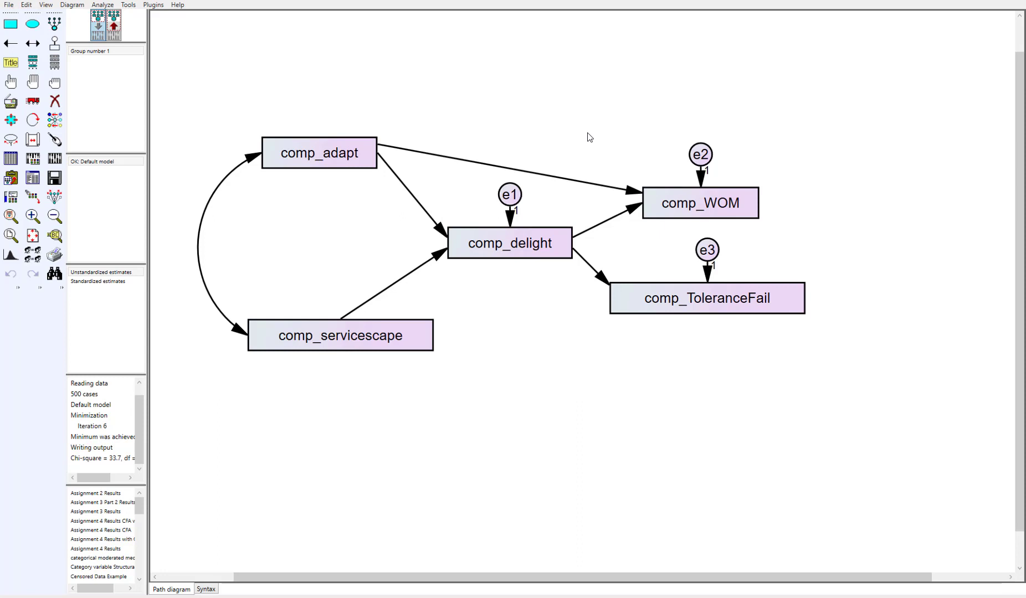
Draw an observed variable box below comp_delight and name it x.
left_click(7, 29)
mouse_move(465, 312)
left_mouse_down()
mouse_move(563, 363)
mouse_move(586, 363)
left_mouse_up()
double_click(524, 343)
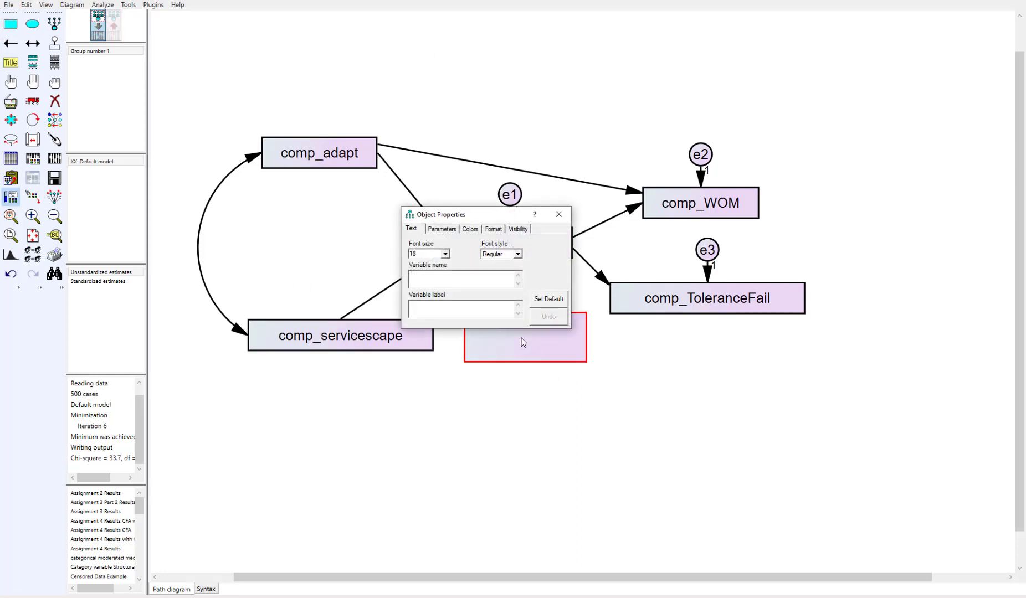
type("x")
left_click(559, 214)
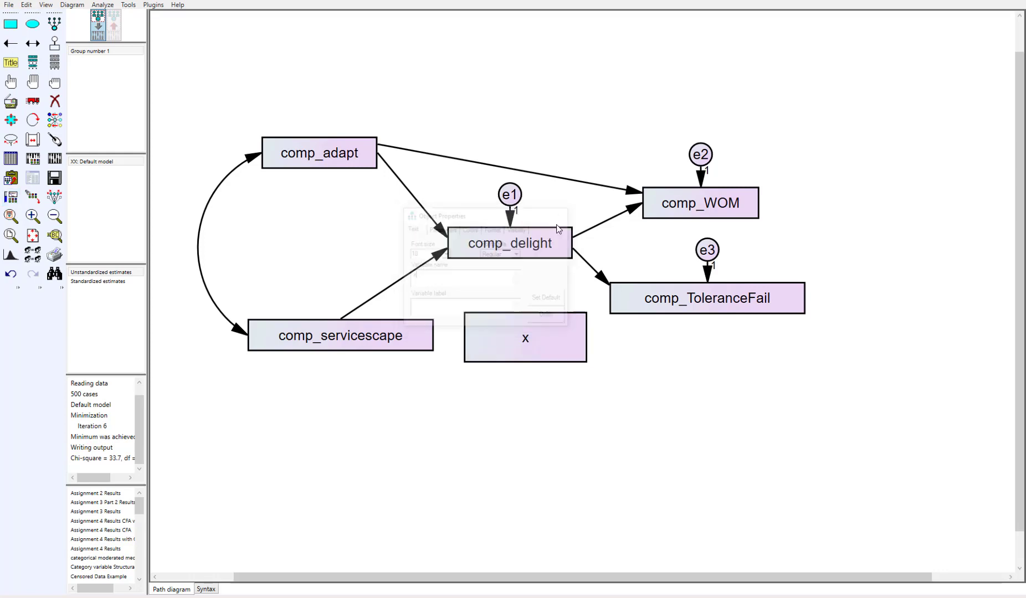
Draw paths from comp_adapt to x and from x to comp_WOM as a second mediation route.
left_click(11, 43)
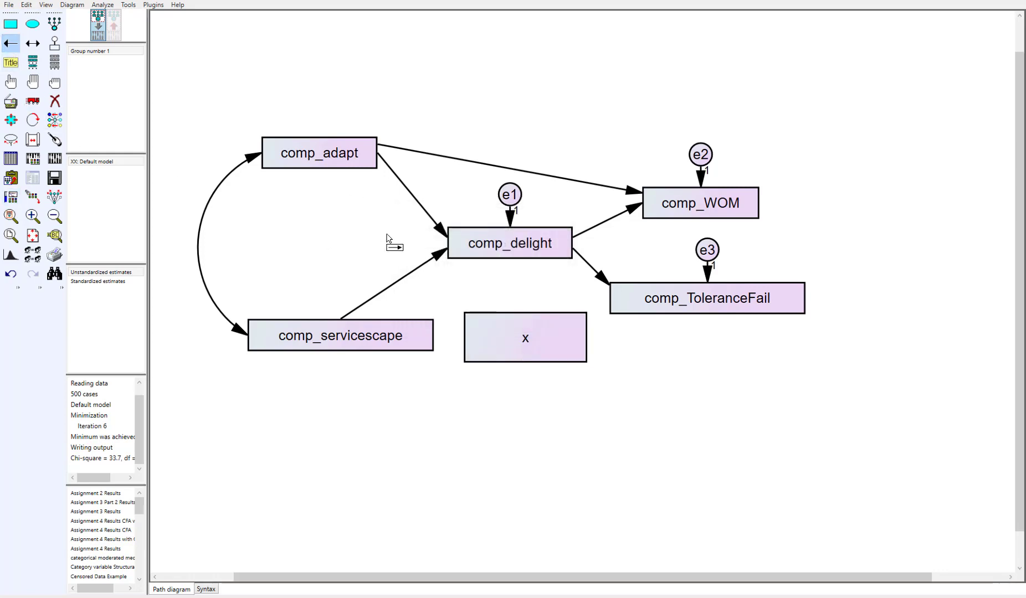
left_click_drag(359, 161, 505, 335)
left_click_drag(581, 338, 649, 206)
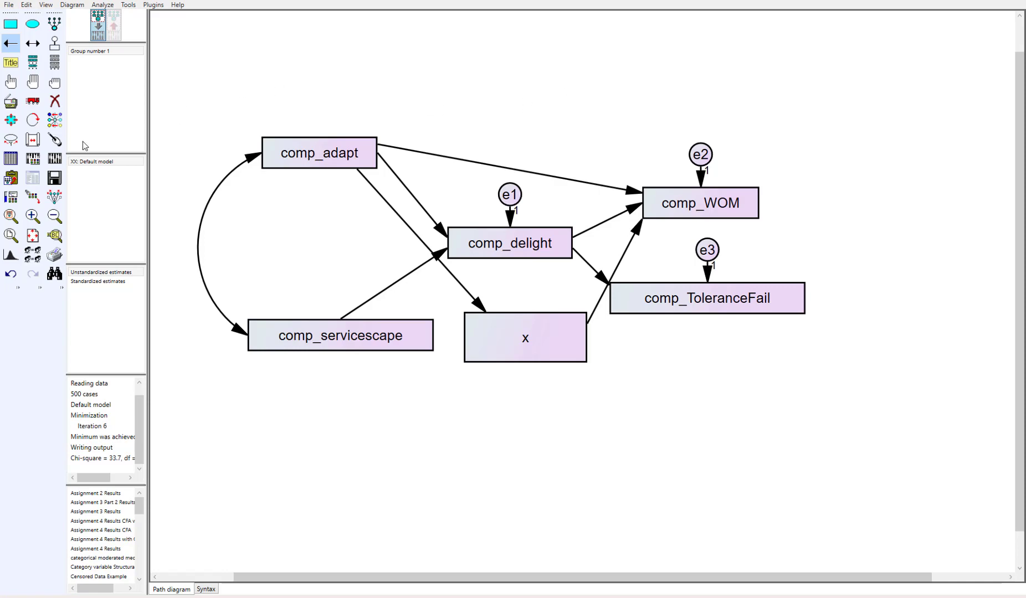
Delete the variable x together with its paths.
left_click(54, 103)
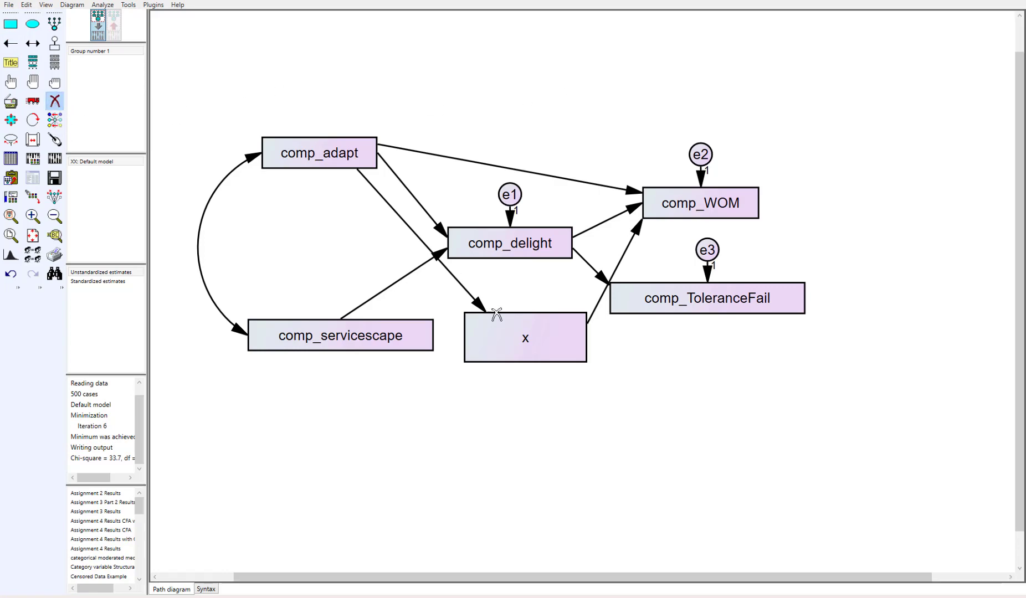
left_click(543, 355)
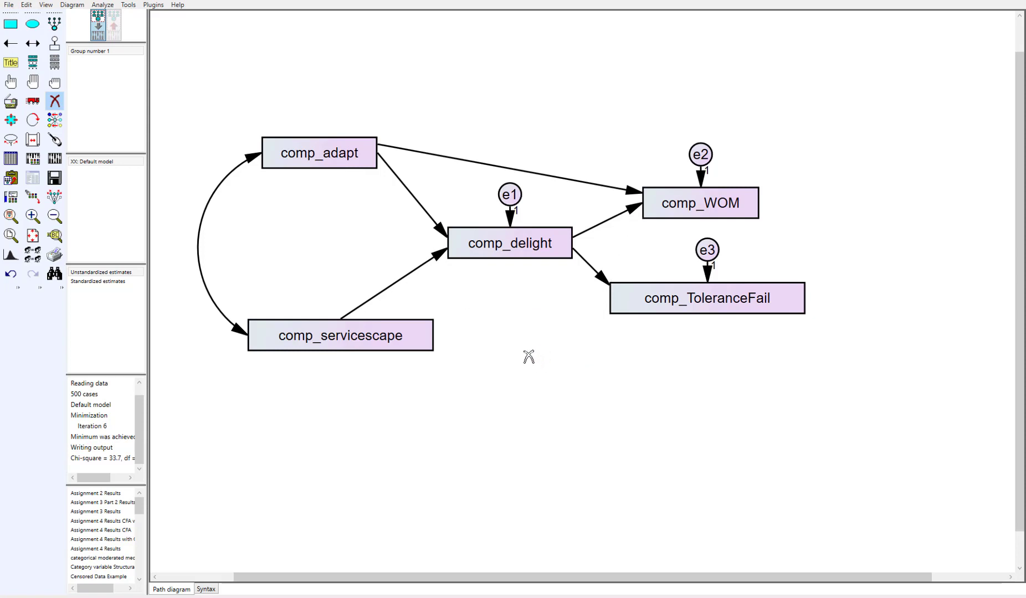